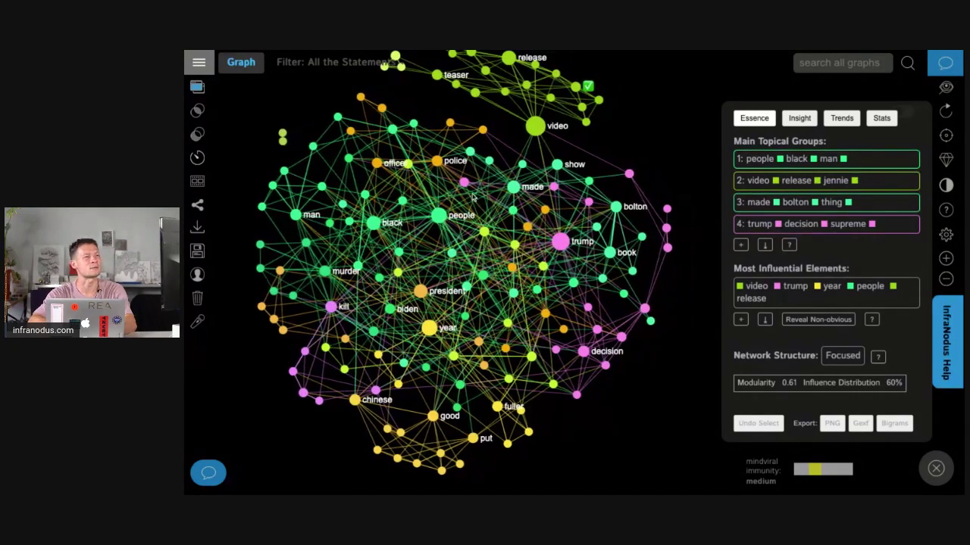
Close the four-group analytics summary so the tweet graph is shown alone
click(935, 468)
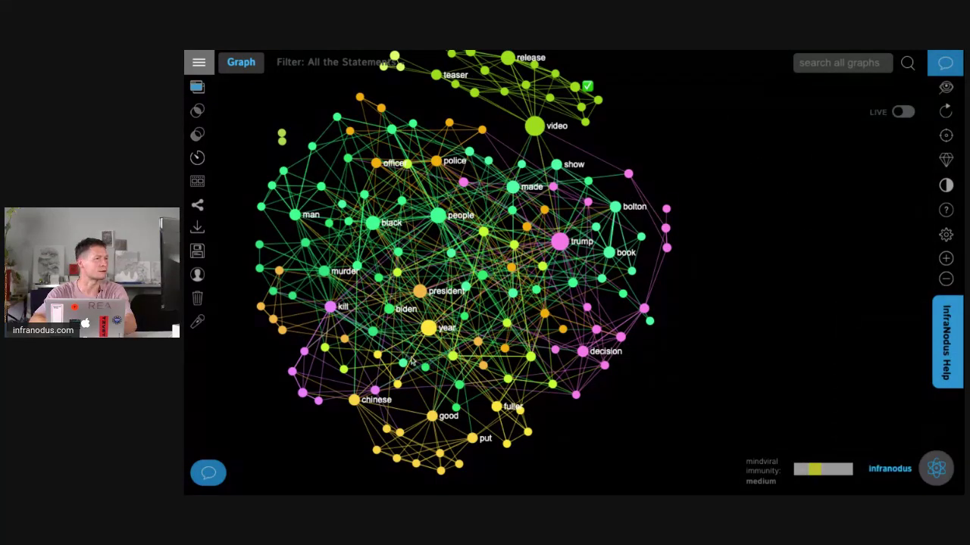
Merge the 'black' and 'people' nodes into a single 'black people' node
click(371, 222)
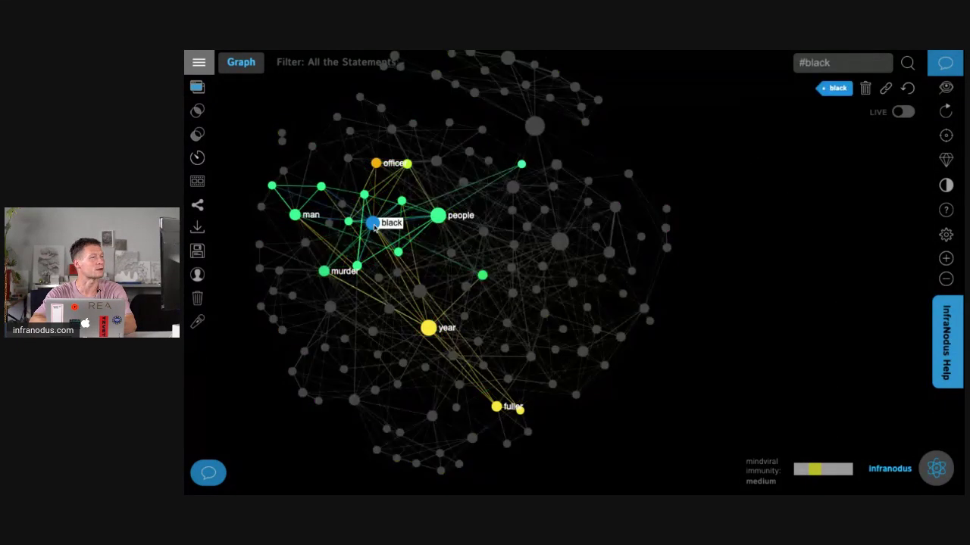
click(436, 215)
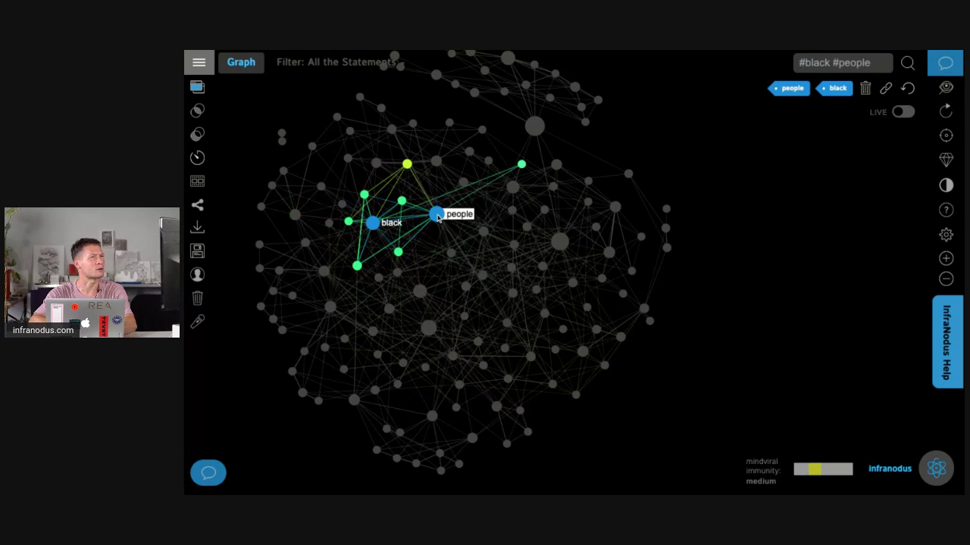
click(886, 89)
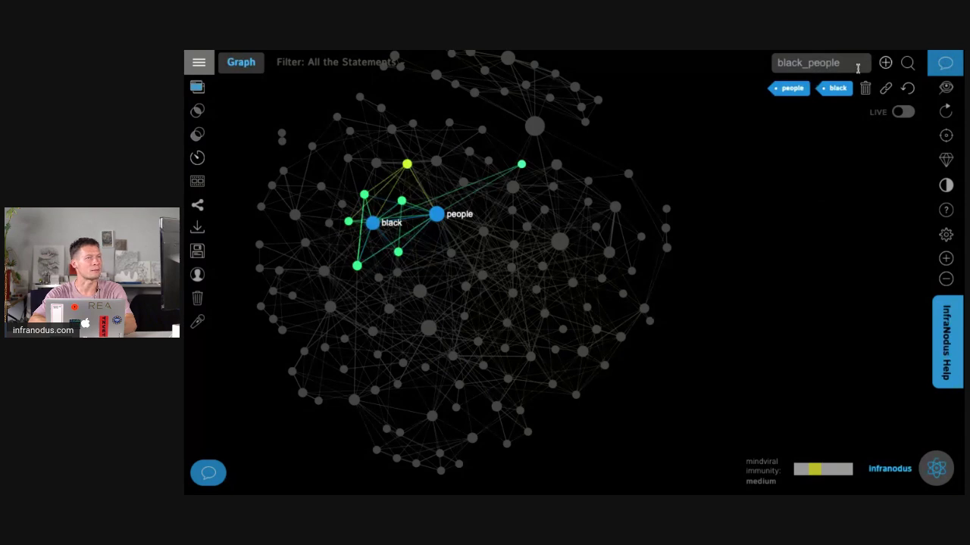
click(887, 64)
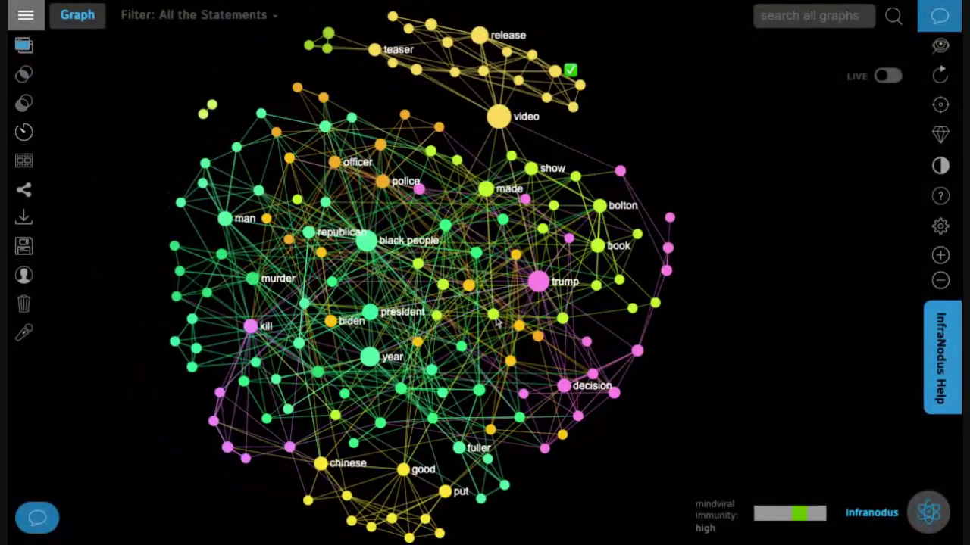
Merge 'bolton' and 'book' into one node named 'bolton book', then reset the selection
click(606, 207)
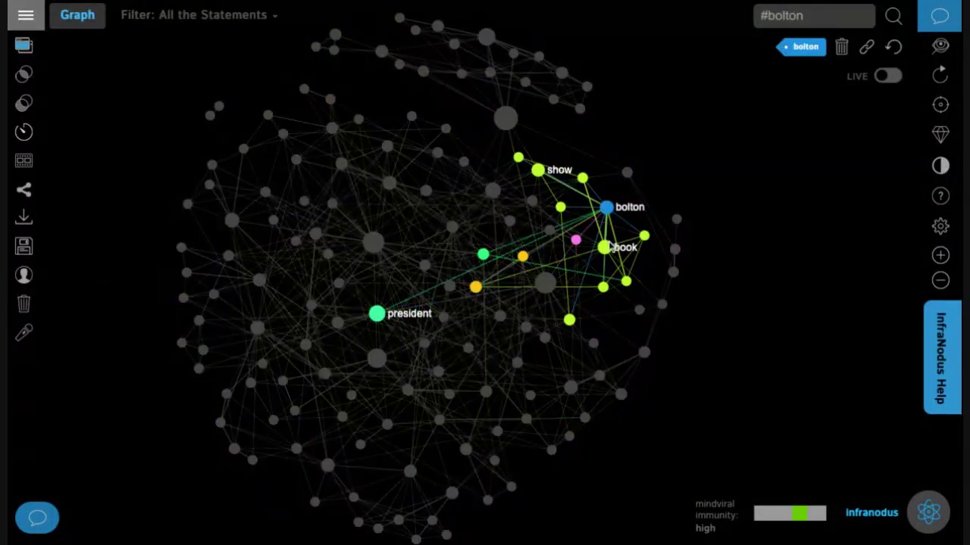
click(604, 246)
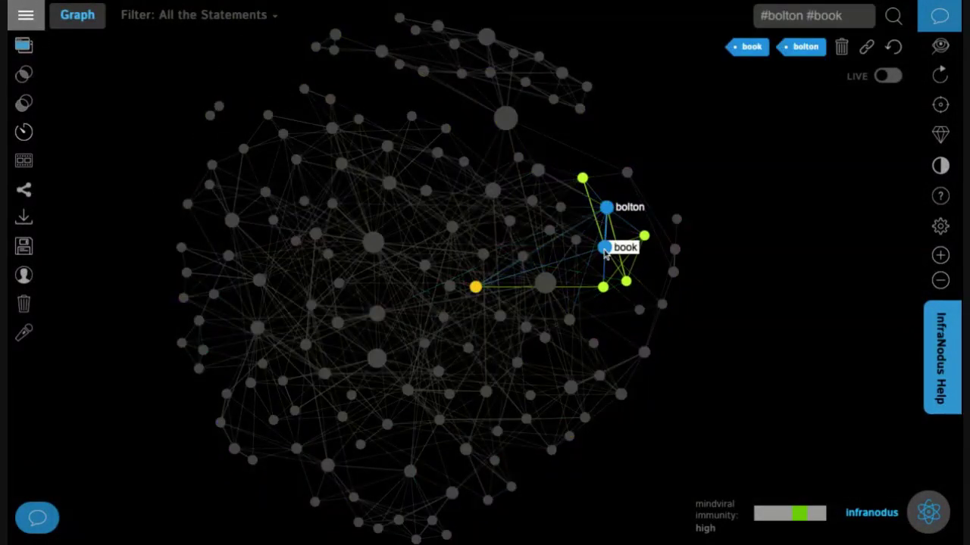
click(626, 282)
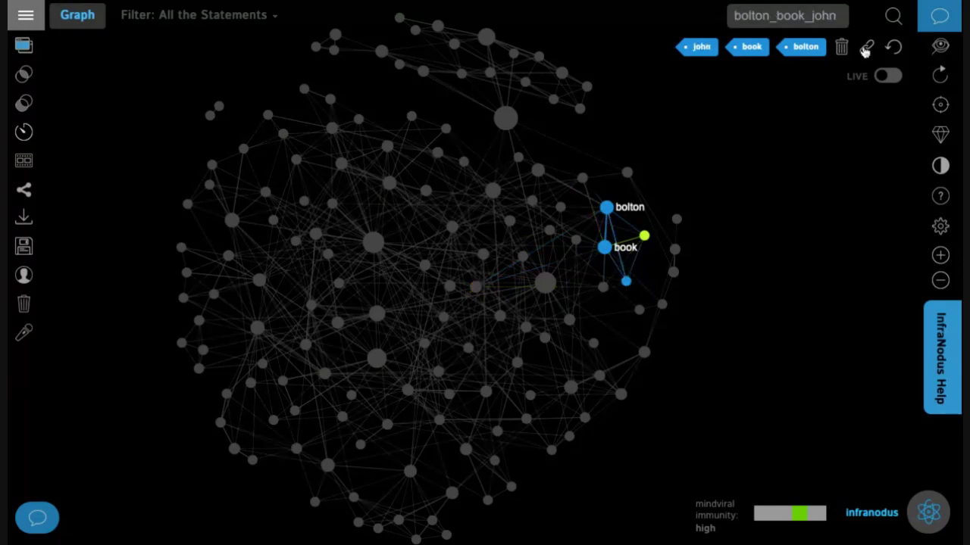
double_click(771, 17)
text(b)
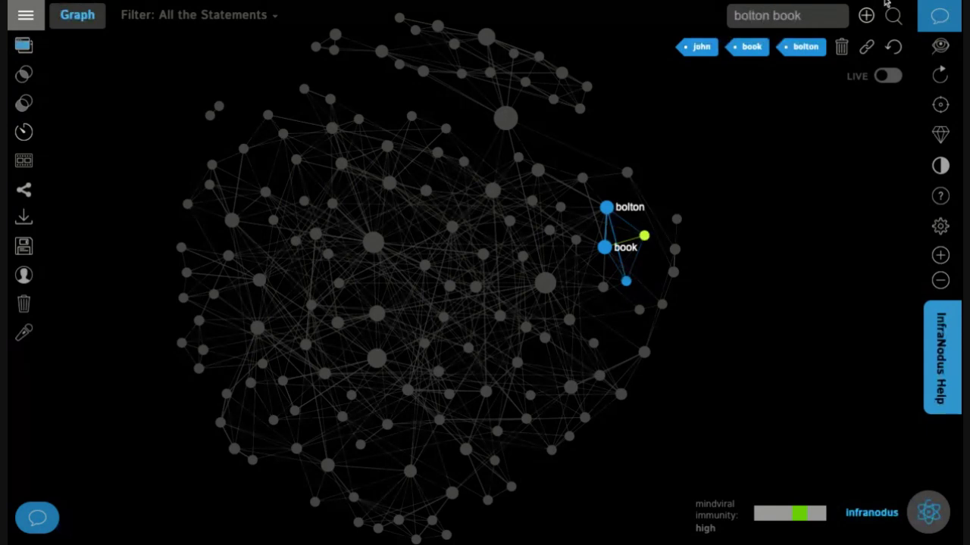
click(868, 23)
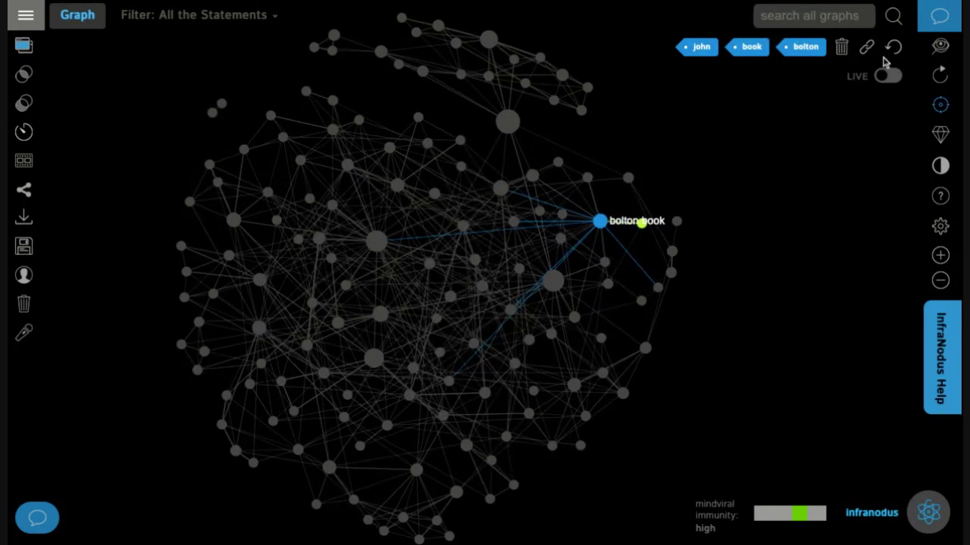
click(890, 50)
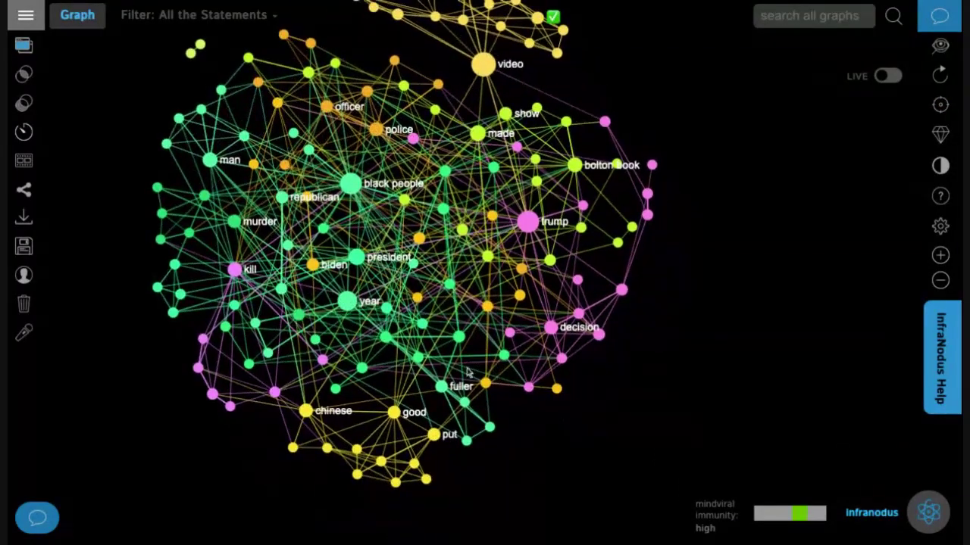
Merge 'chinese', 'product' and 'boycott' into one 'chinese product boycott' node, then select 'year'
click(306, 411)
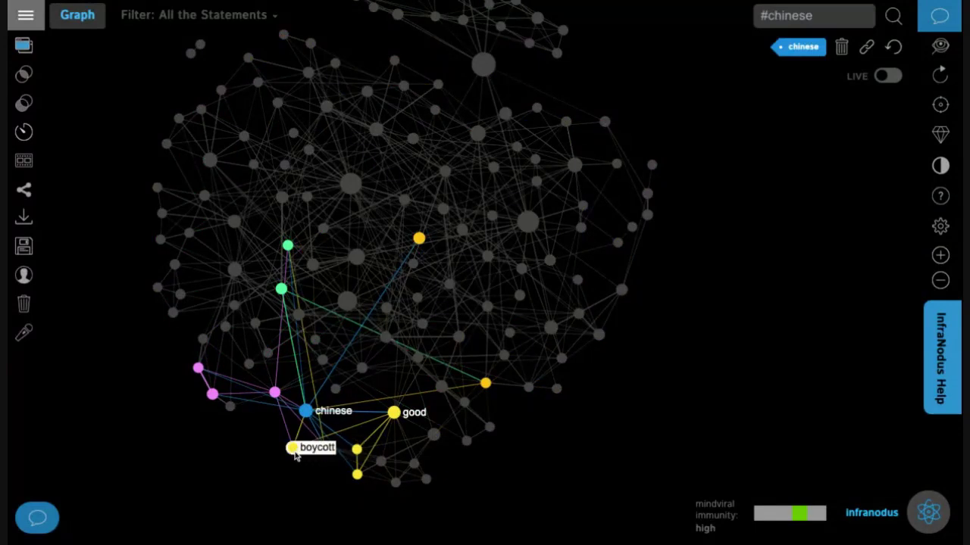
click(328, 447)
click(293, 450)
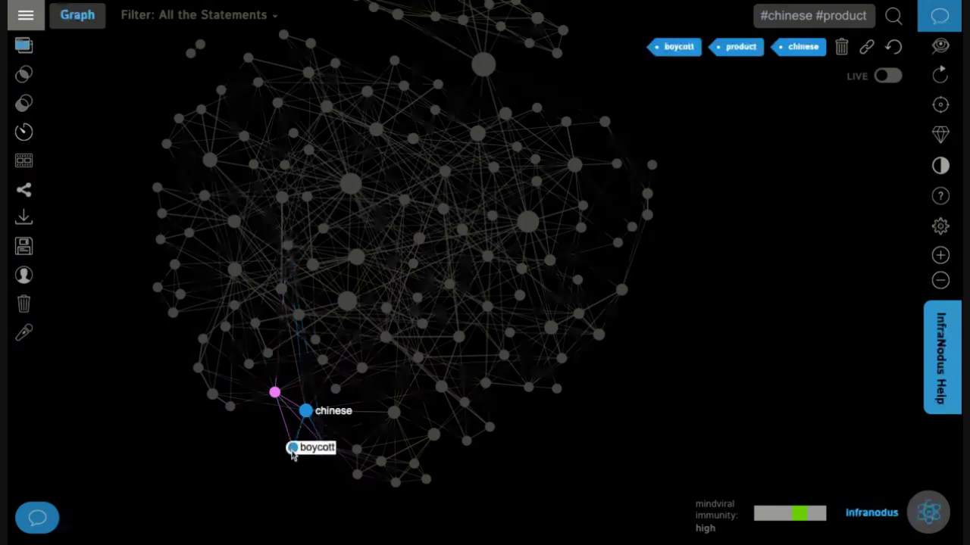
click(867, 48)
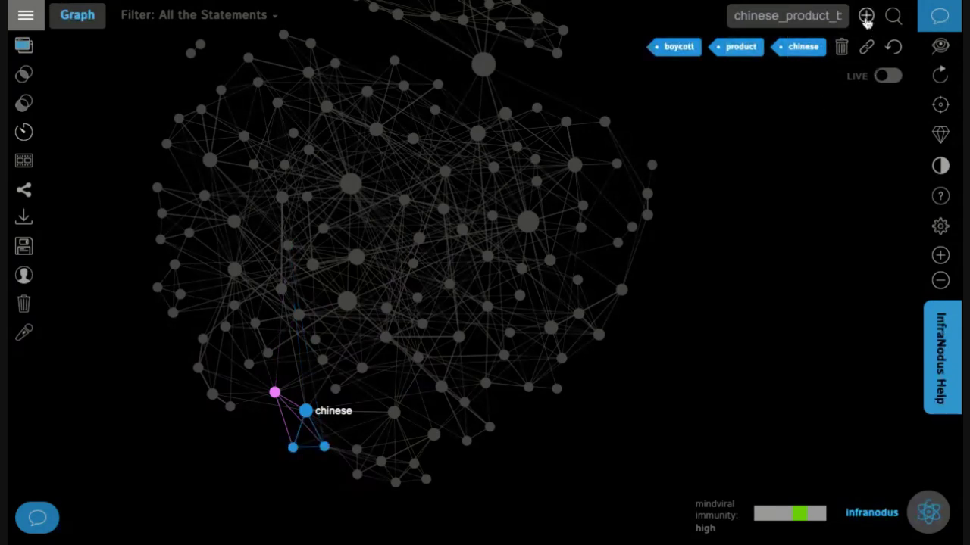
click(866, 16)
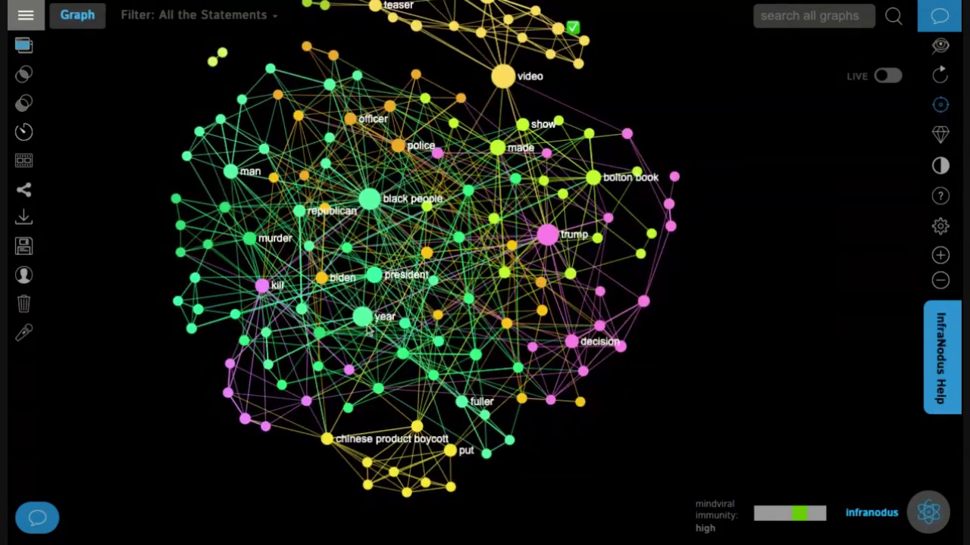
click(364, 321)
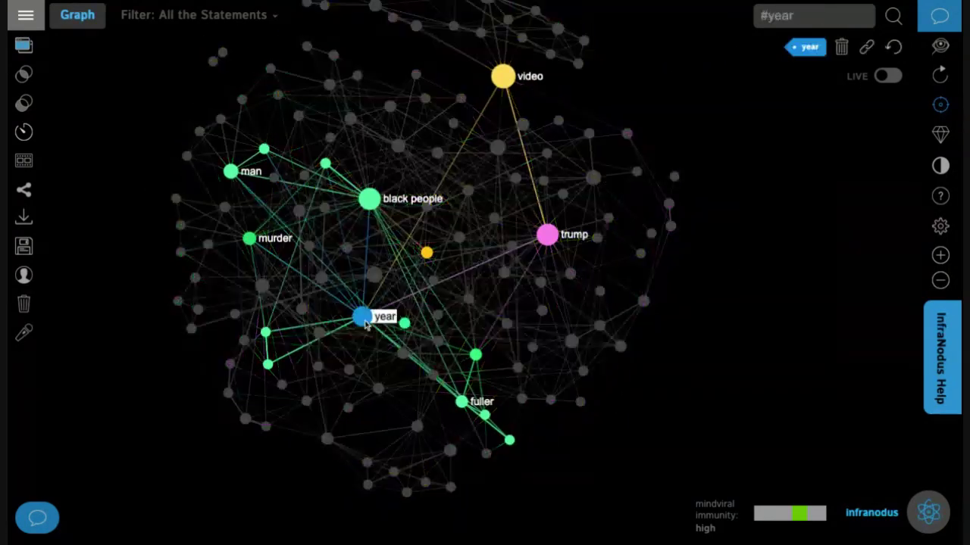
Delete the 'year' node from the graph
click(839, 53)
scroll(712, 210, down, 3)
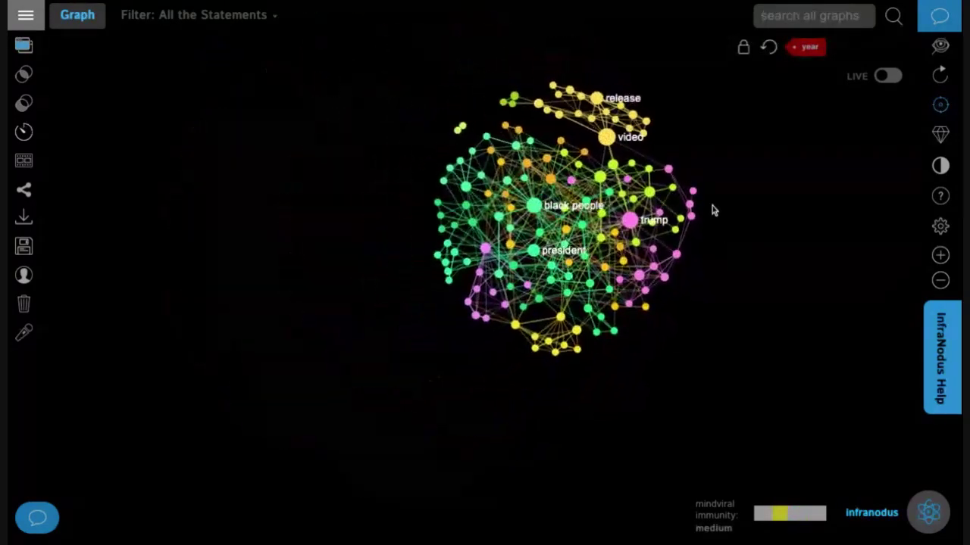
scroll(588, 346, up, 6)
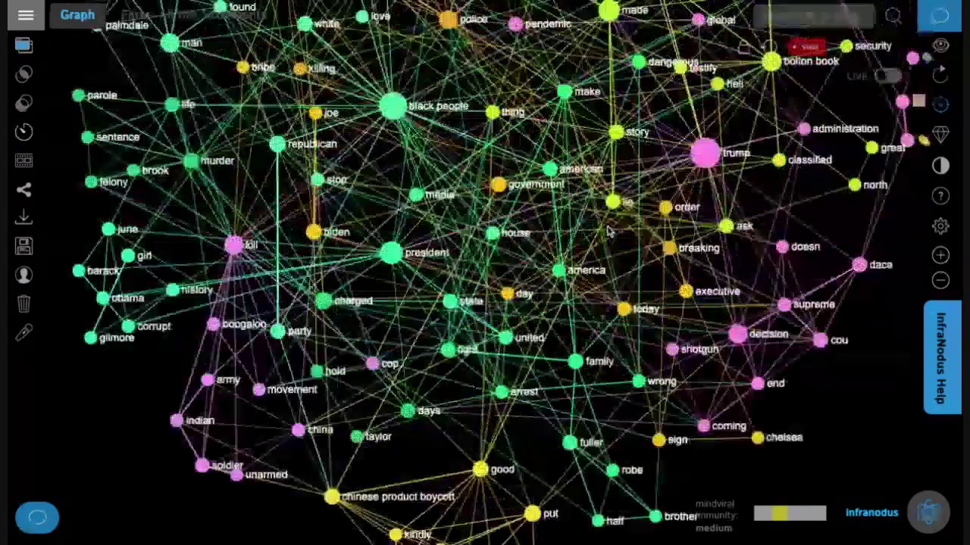
scroll(610, 233, up, 2)
scroll(610, 232, down, 6)
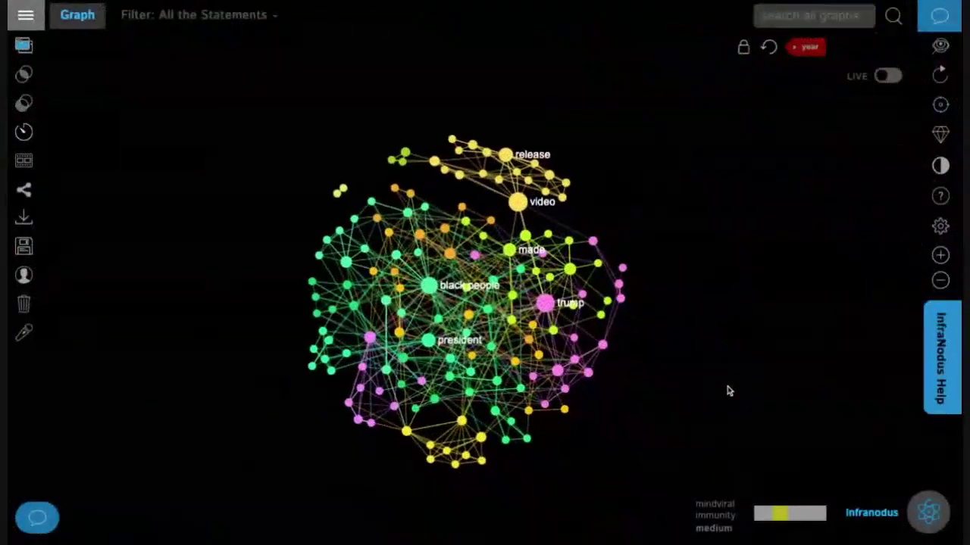
scroll(727, 391, up, 3)
Raise the Graph Filters degree threshold so only the most connected nodes remain
click(939, 226)
drag(750, 285, 771, 288)
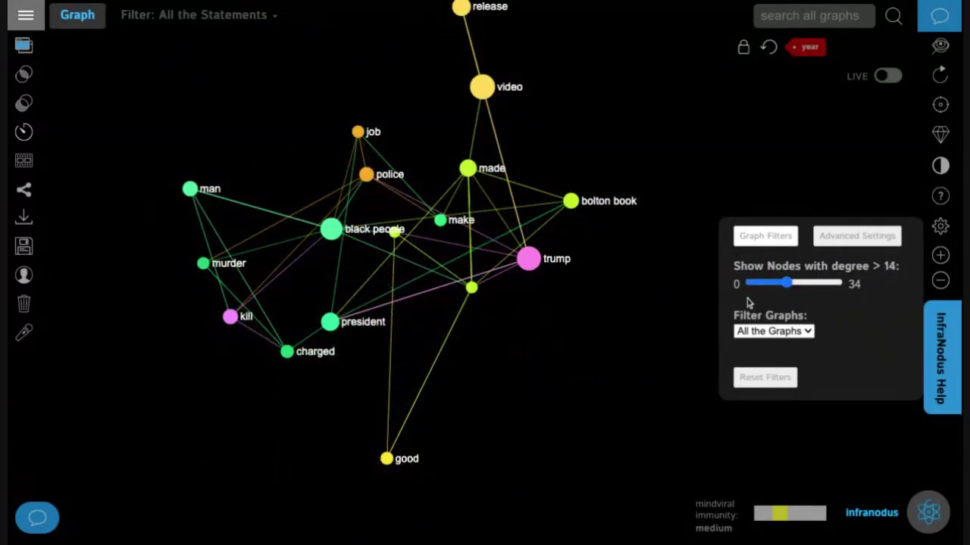
click(941, 228)
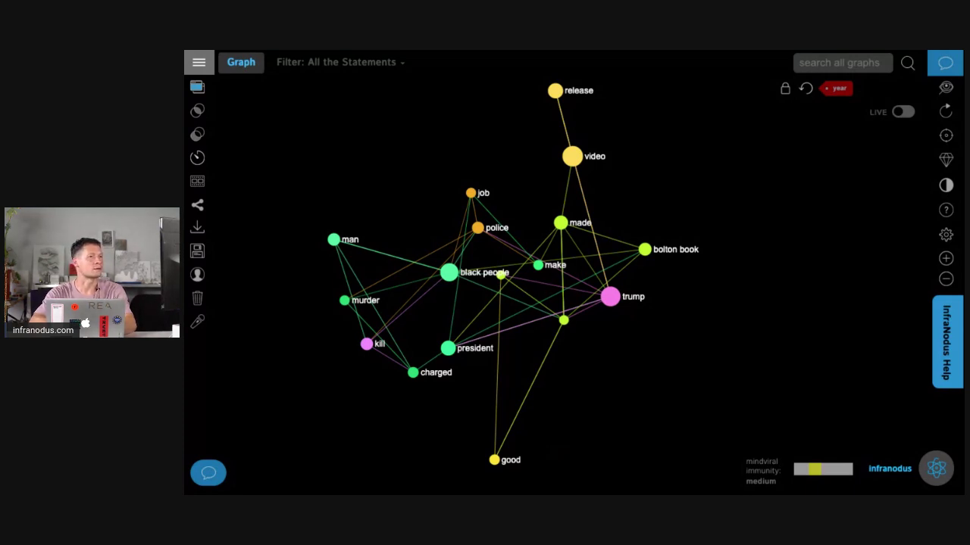
Split 'black people' back into 'black' and 'people', and browse the tweet statements list
click(452, 270)
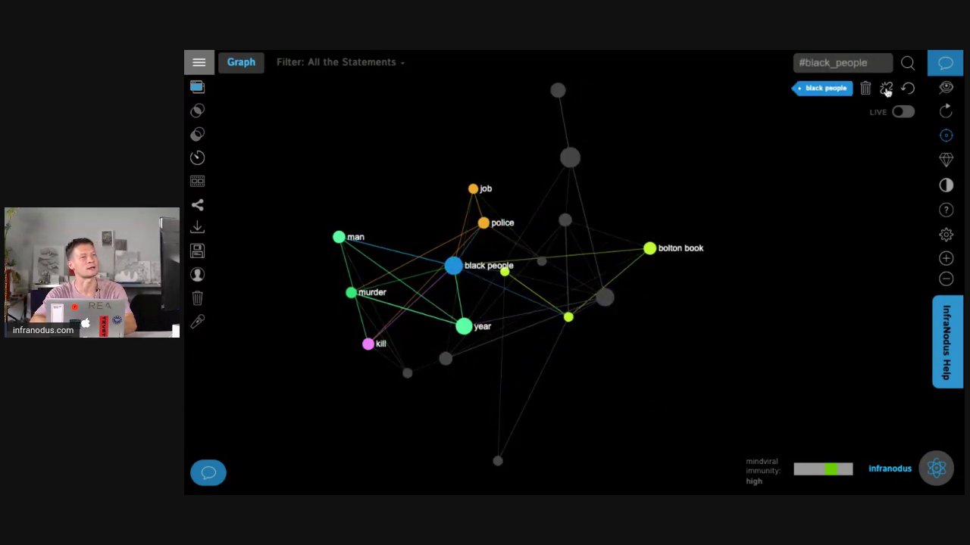
click(886, 88)
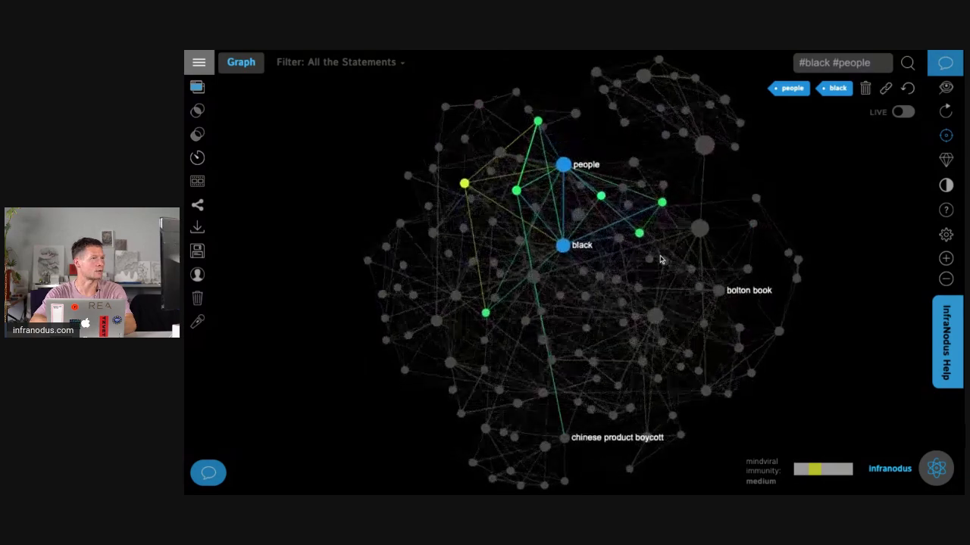
click(197, 87)
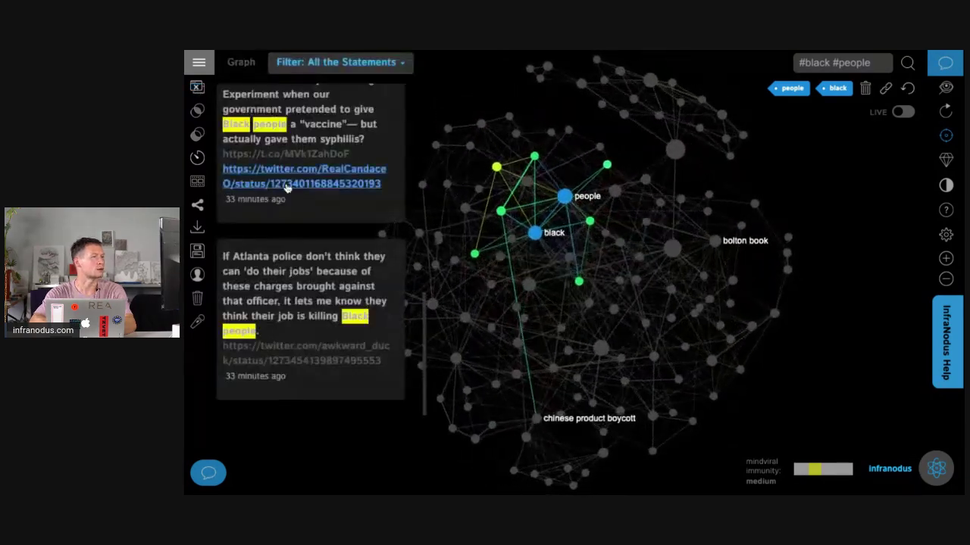
scroll(287, 188, up, 3)
scroll(287, 188, down, 4)
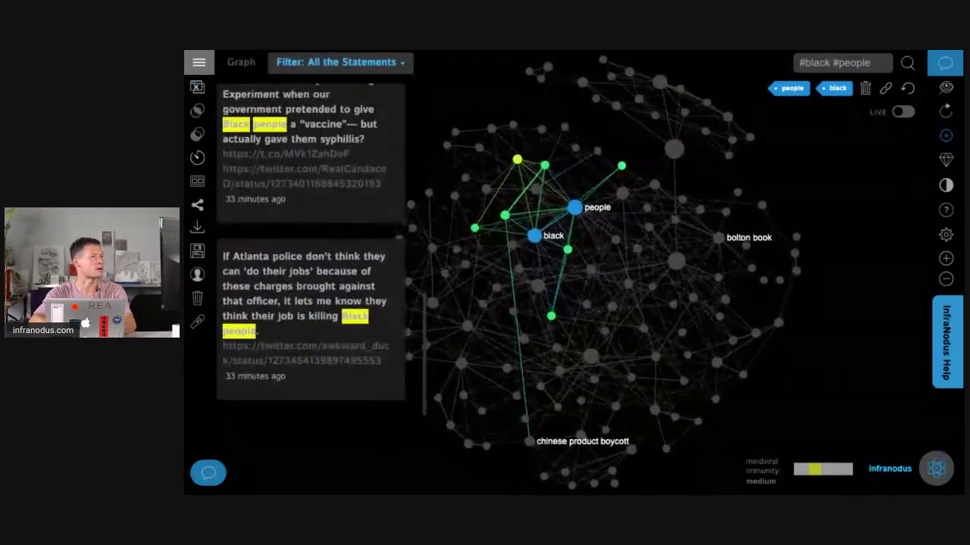
scroll(282, 156, up, 3)
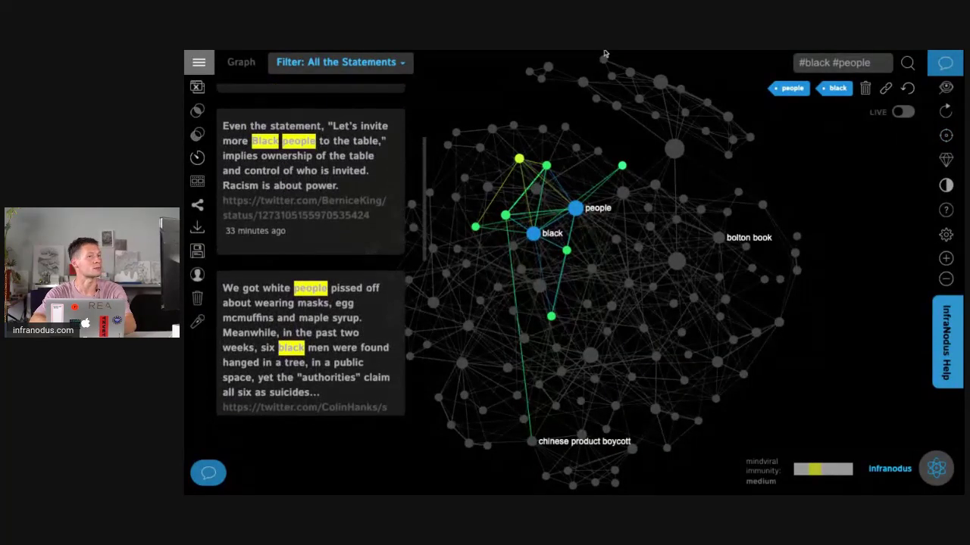
click(908, 89)
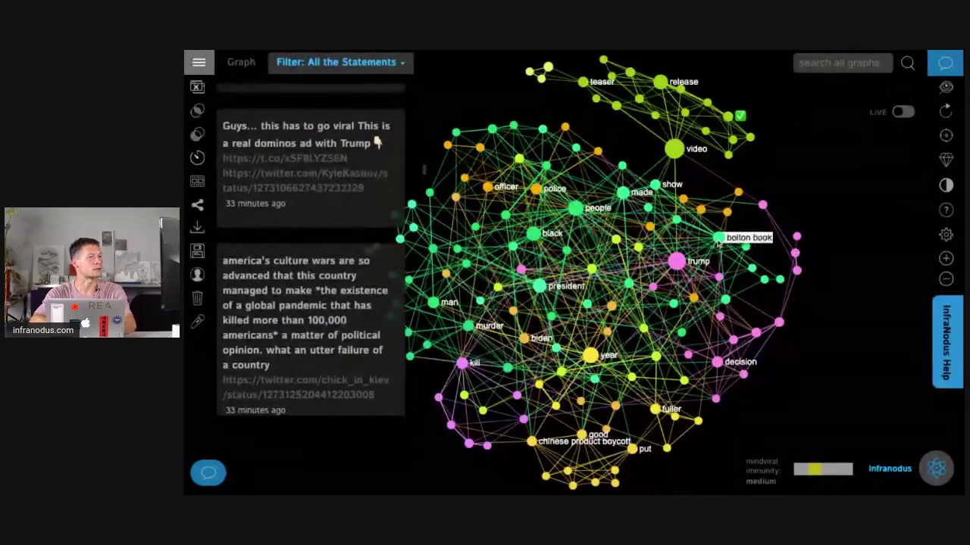
Split 'bolton book' and 'chinese product boycott' back into their separate word nodes
click(908, 89)
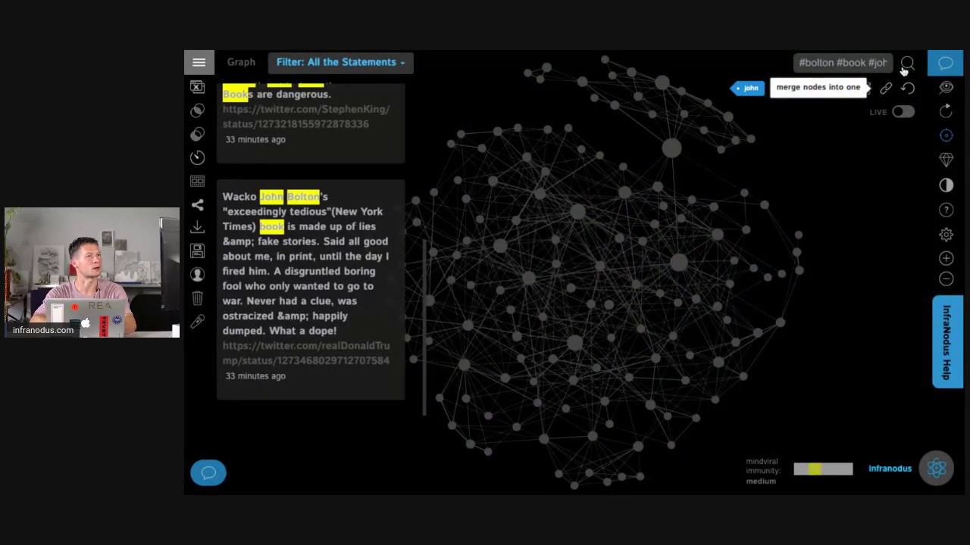
click(886, 89)
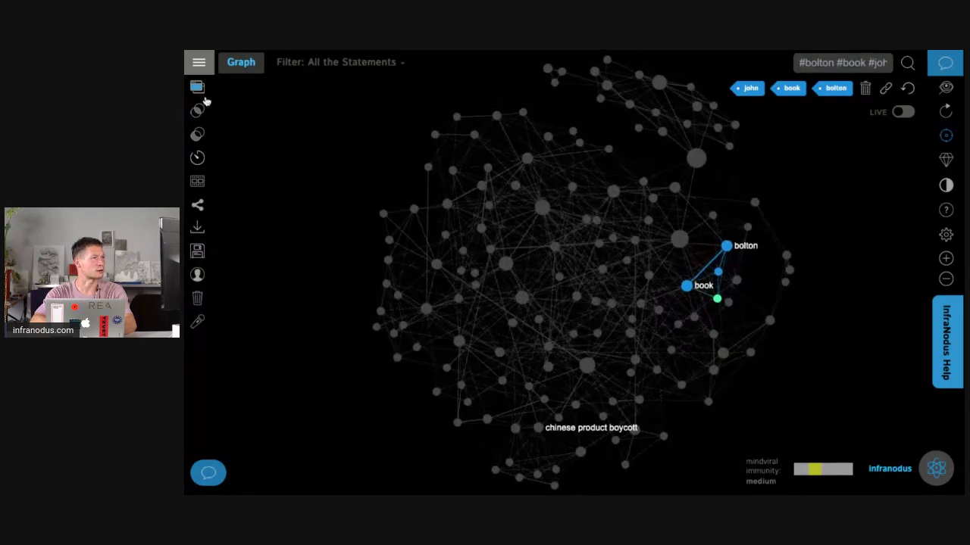
click(865, 88)
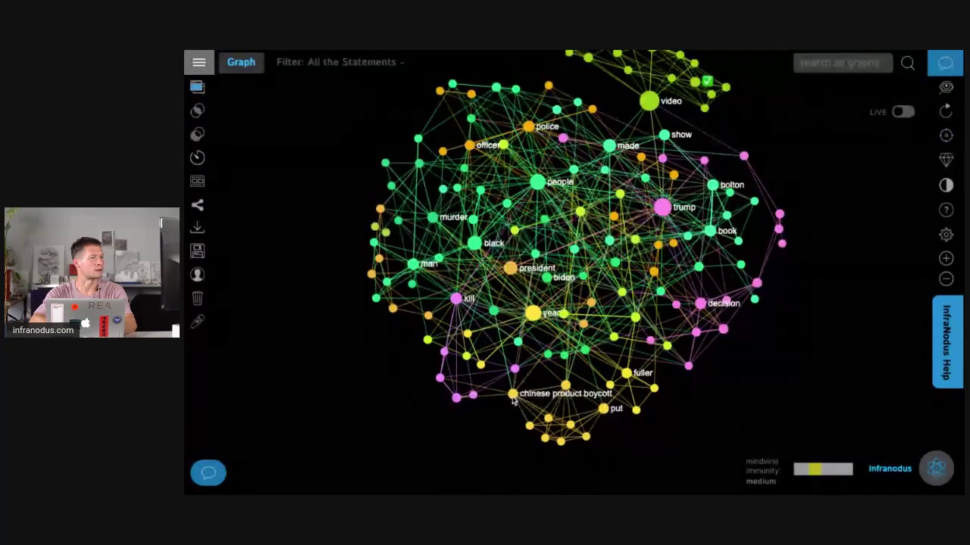
click(513, 395)
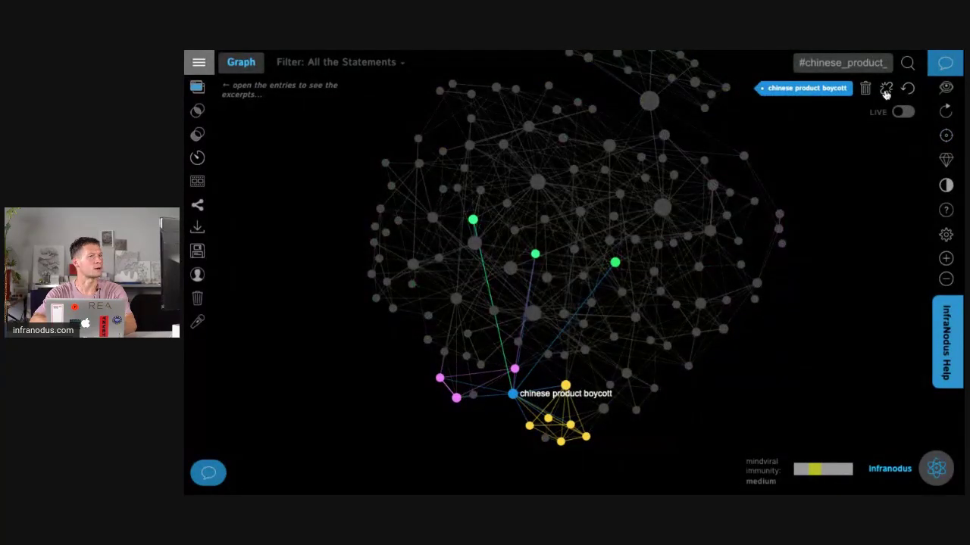
click(891, 88)
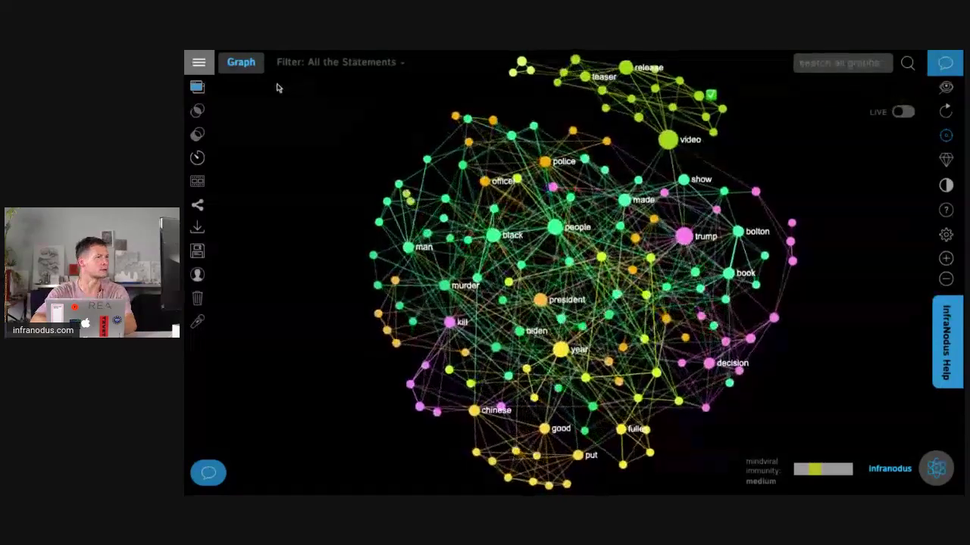
Edit the Synonyms Settings mapping covid and sars-cov-2 to coronavirus, then open the news200618 graph
click(199, 63)
click(216, 151)
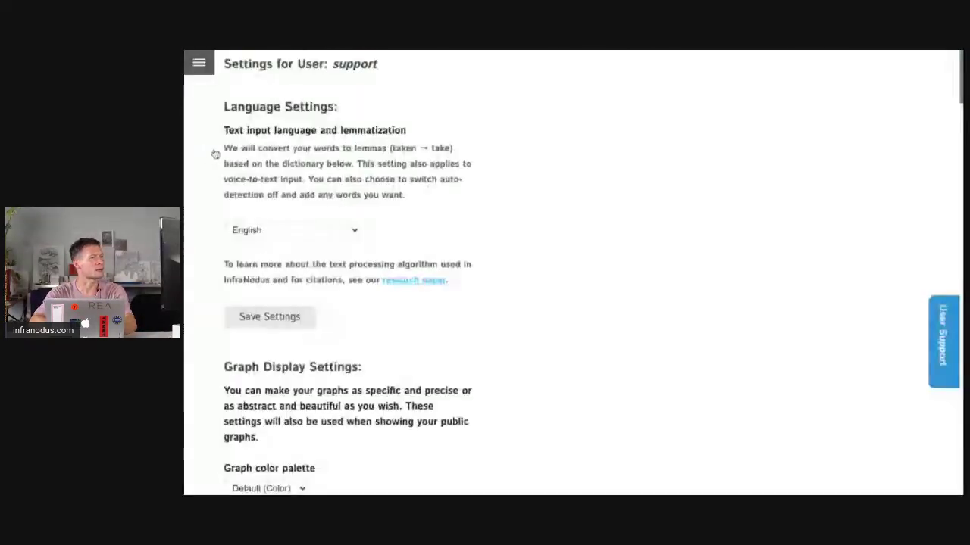
scroll(336, 329, down, 15)
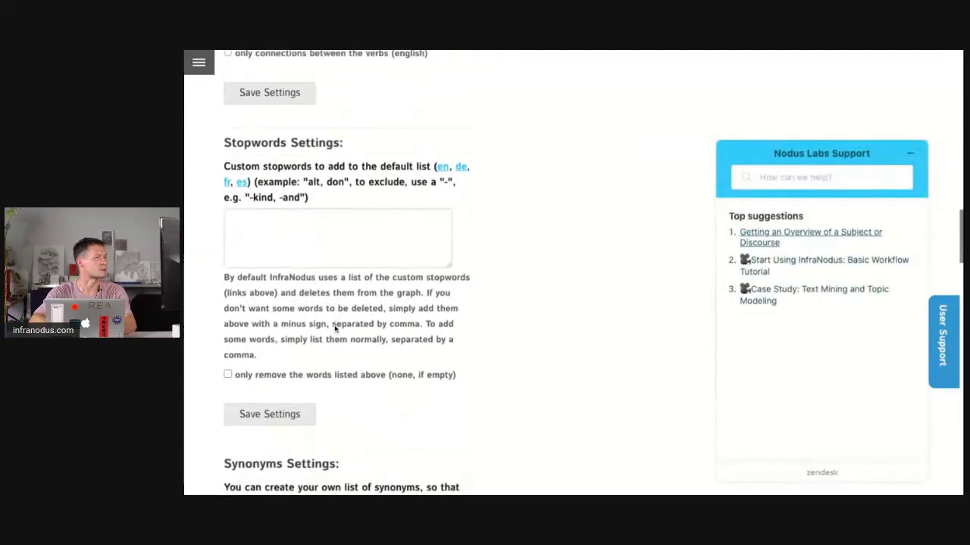
scroll(335, 327, down, 6)
scroll(336, 328, up, 2)
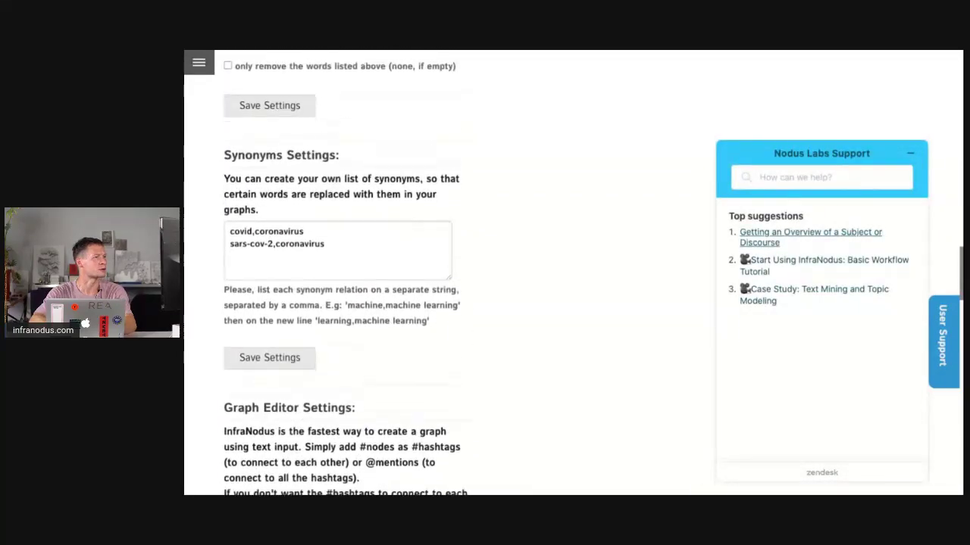
click(305, 231)
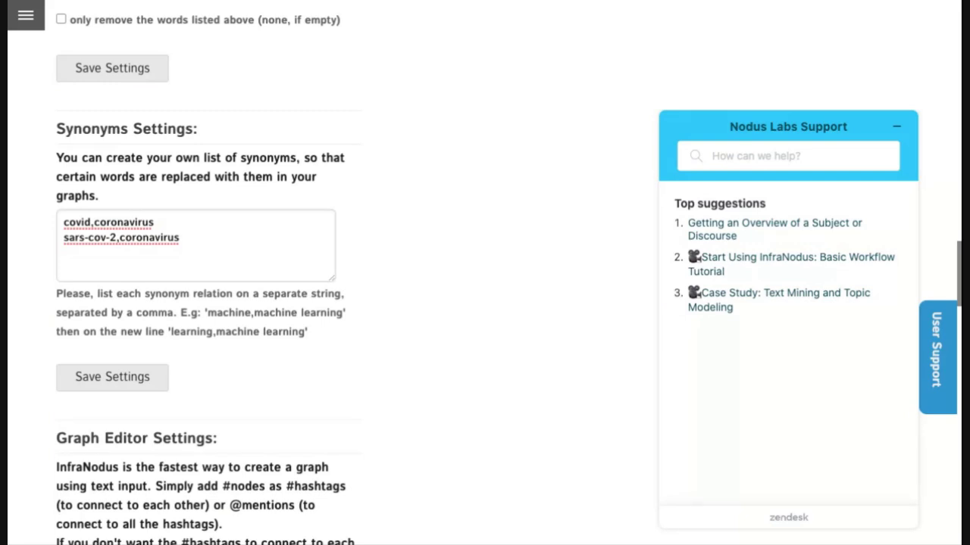
click(26, 16)
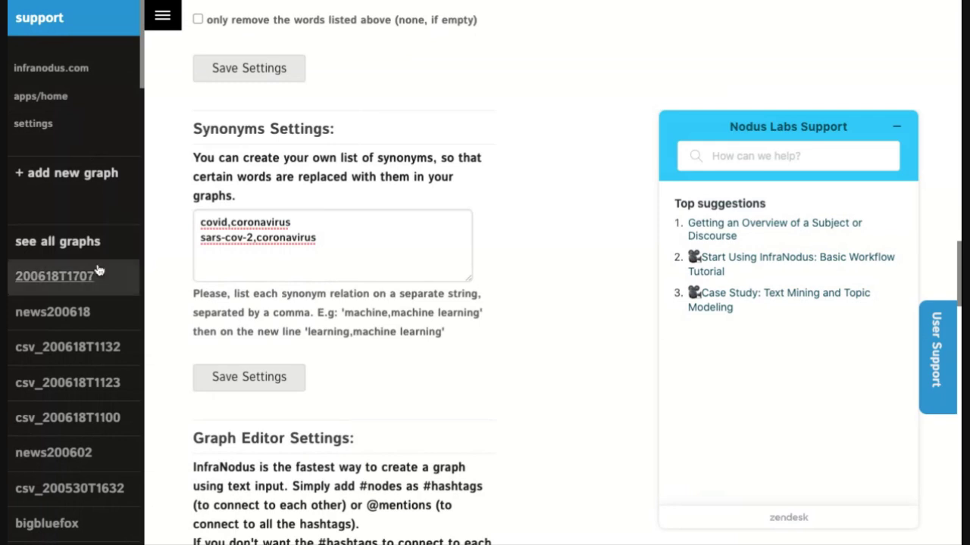
click(65, 316)
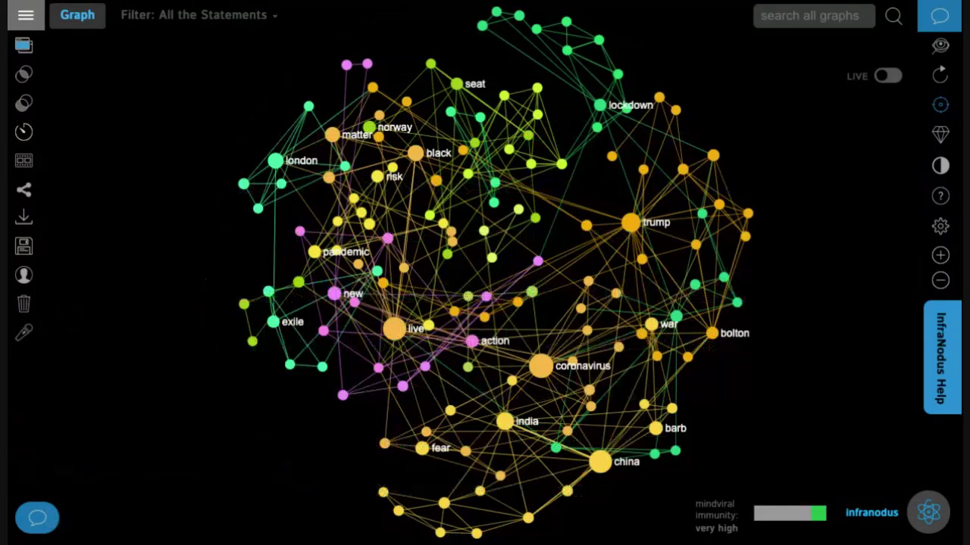